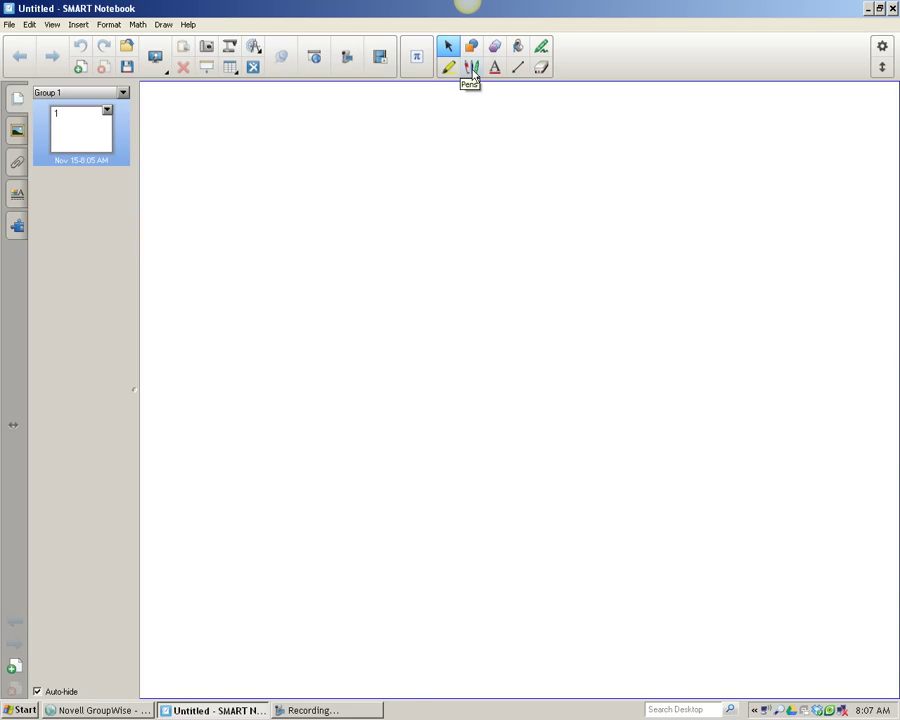
# Examine the pen tool's line colours, line styles and available pen types
pyautogui.click(472, 70)
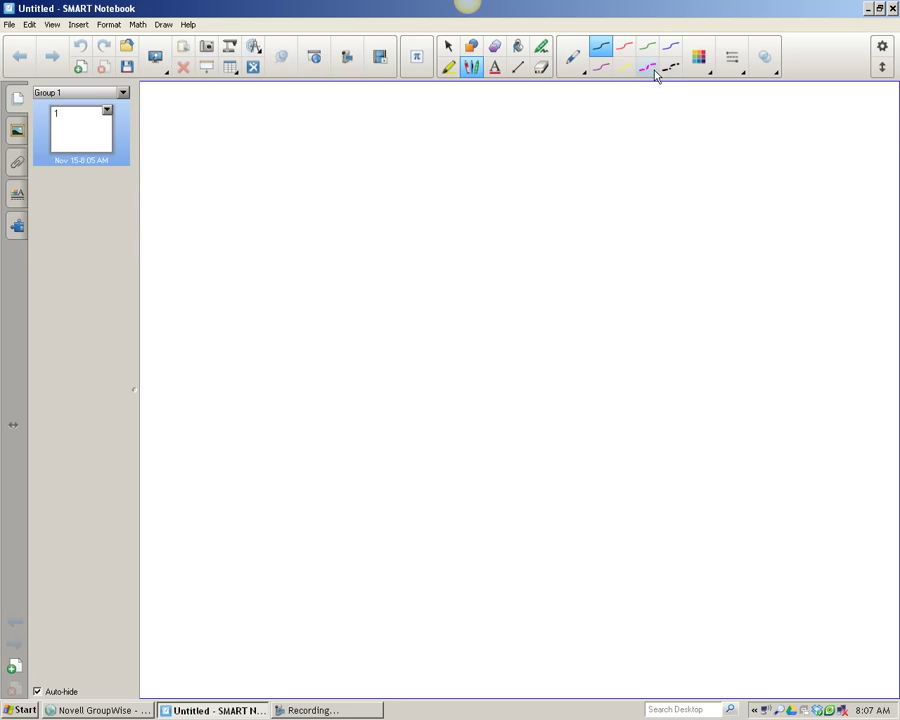
pyautogui.click(711, 76)
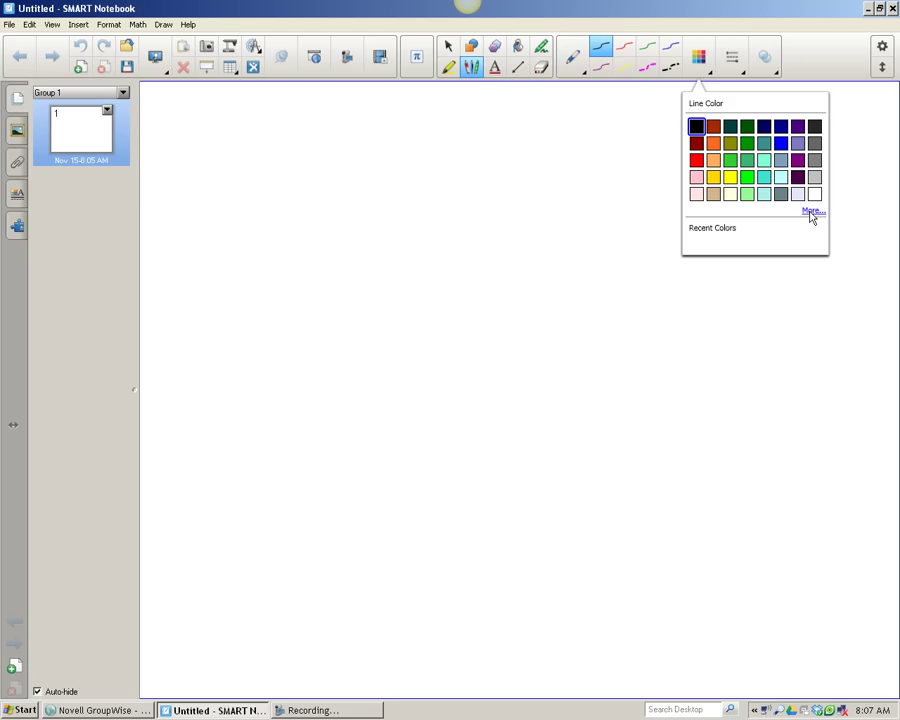
pyautogui.click(744, 77)
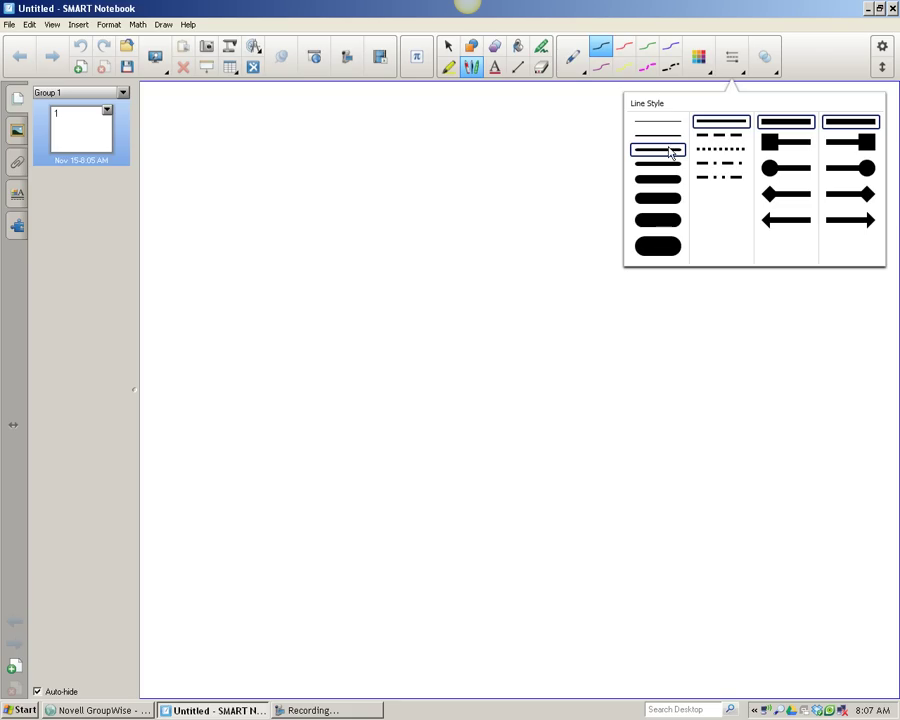
pyautogui.click(586, 77)
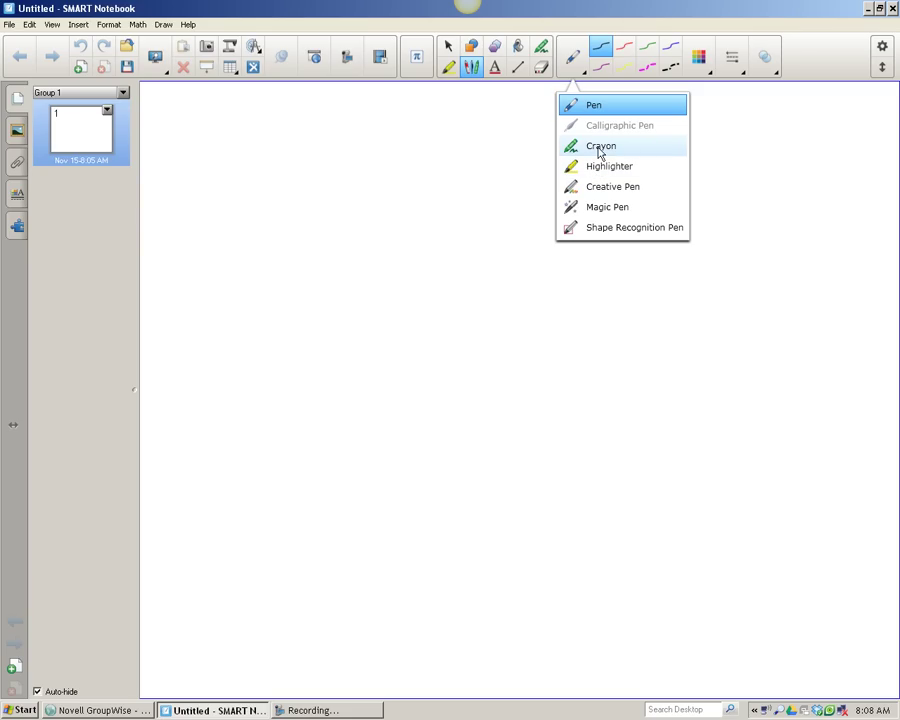
# Handwrite a short first name in blue crayon on the page's upper half, and continue on a new blank page
pyautogui.click(542, 47)
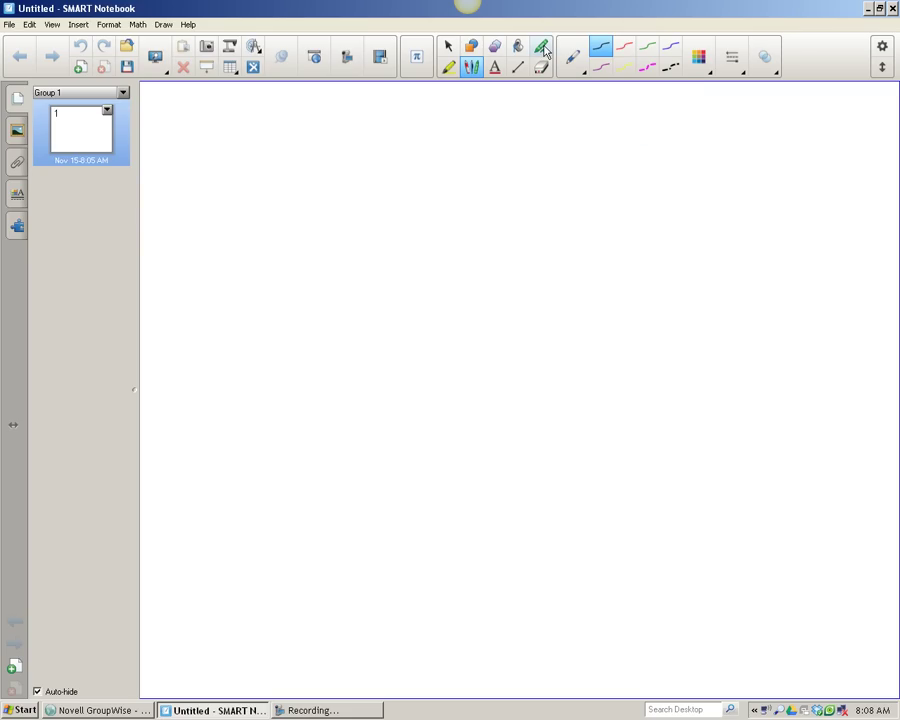
pyautogui.click(545, 50)
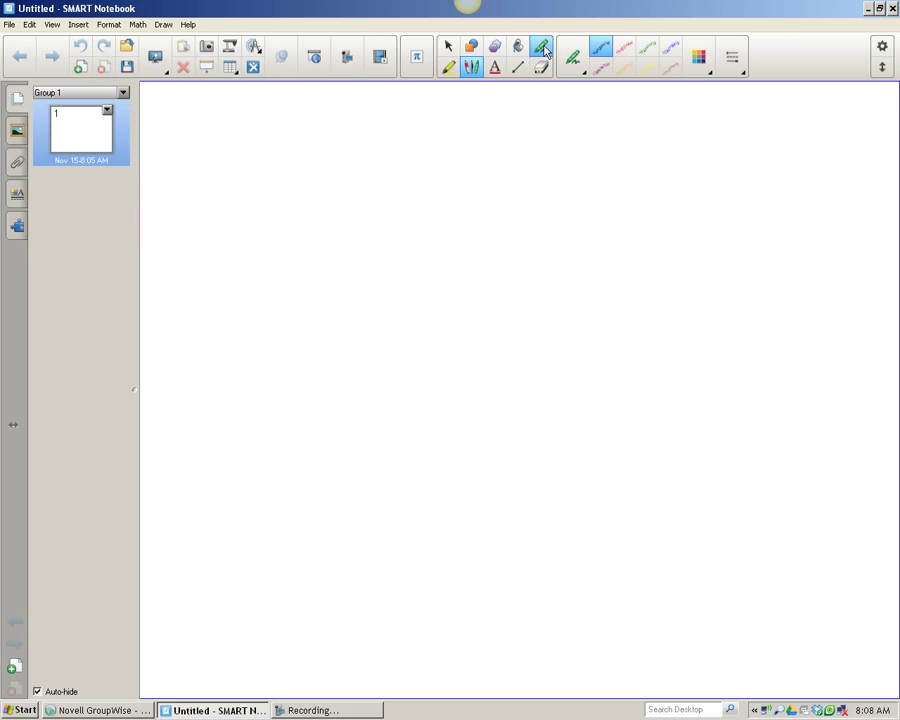
pyautogui.click(670, 47)
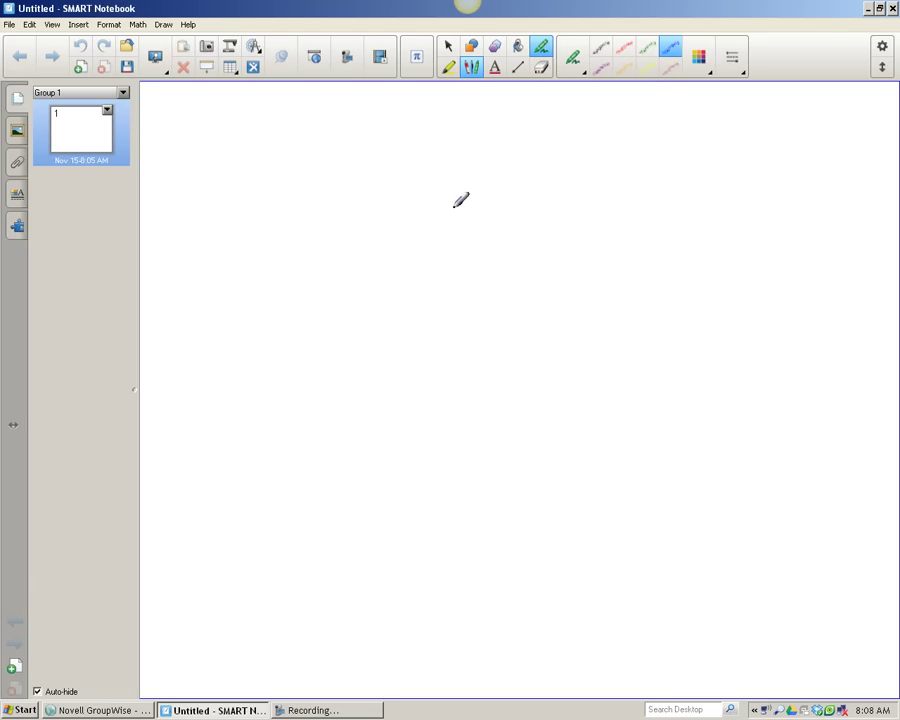
pyautogui.moveTo(455, 206)
pyautogui.mouseDown()
pyautogui.moveTo(440, 211)
pyautogui.moveTo(432, 193)
pyautogui.moveTo(549, 180)
pyautogui.mouseUp()
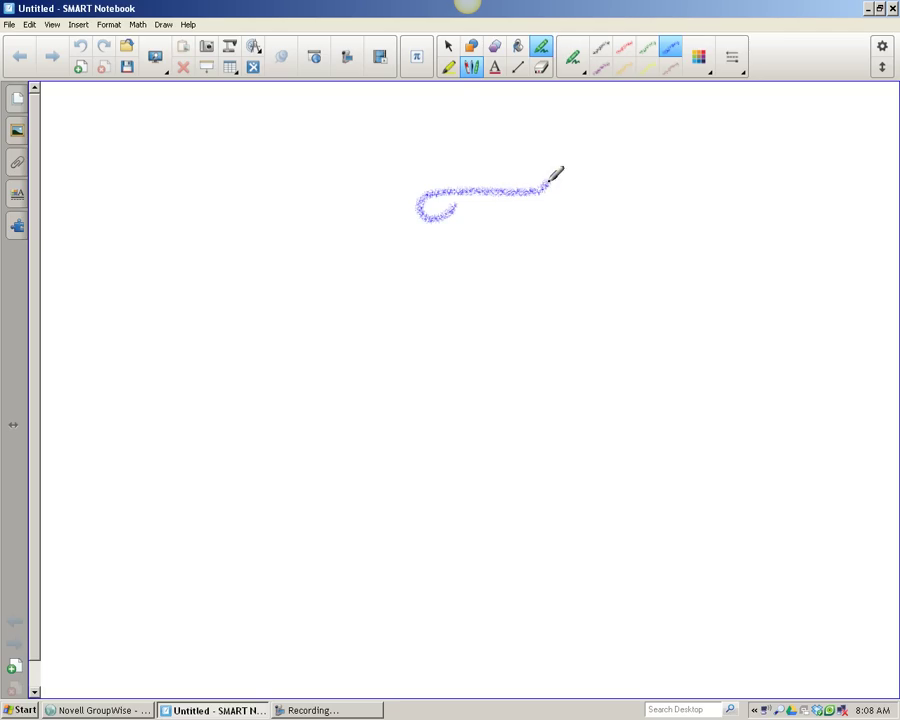
pyautogui.moveTo(489, 193)
pyautogui.mouseDown()
pyautogui.moveTo(484, 259)
pyautogui.moveTo(468, 252)
pyautogui.mouseUp()
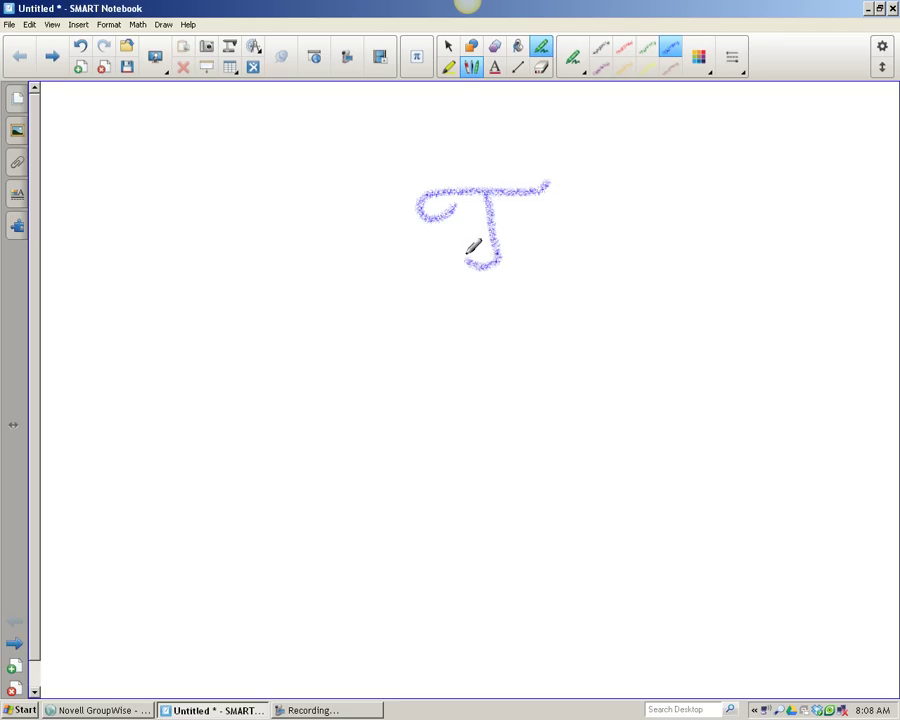
pyautogui.moveTo(520, 240)
pyautogui.mouseDown()
pyautogui.moveTo(562, 250)
pyautogui.moveTo(580, 214)
pyautogui.moveTo(608, 245)
pyautogui.mouseUp()
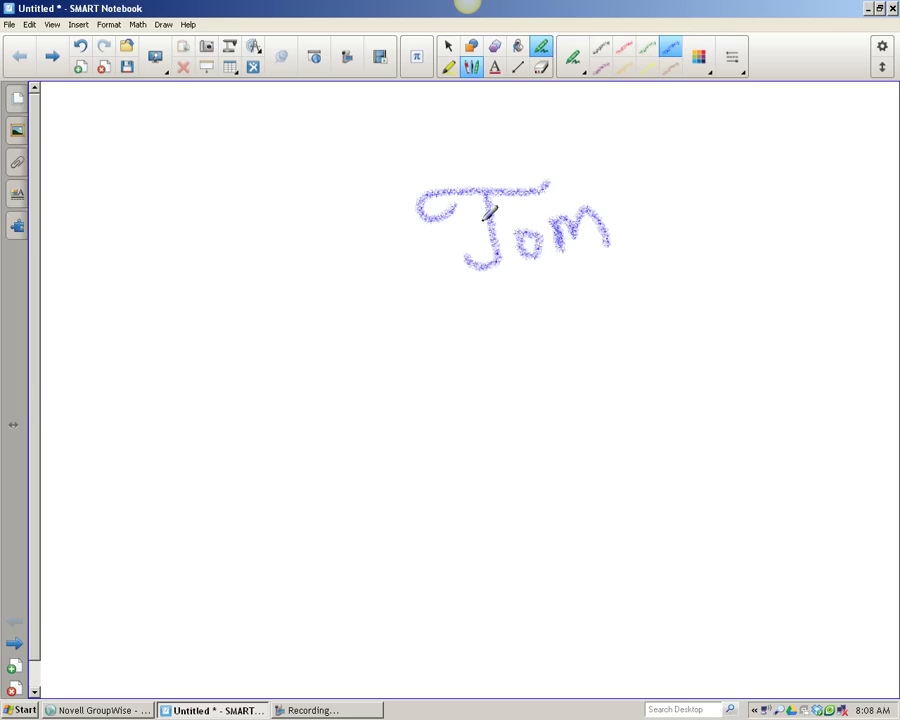
pyautogui.click(52, 54)
pyautogui.click(447, 48)
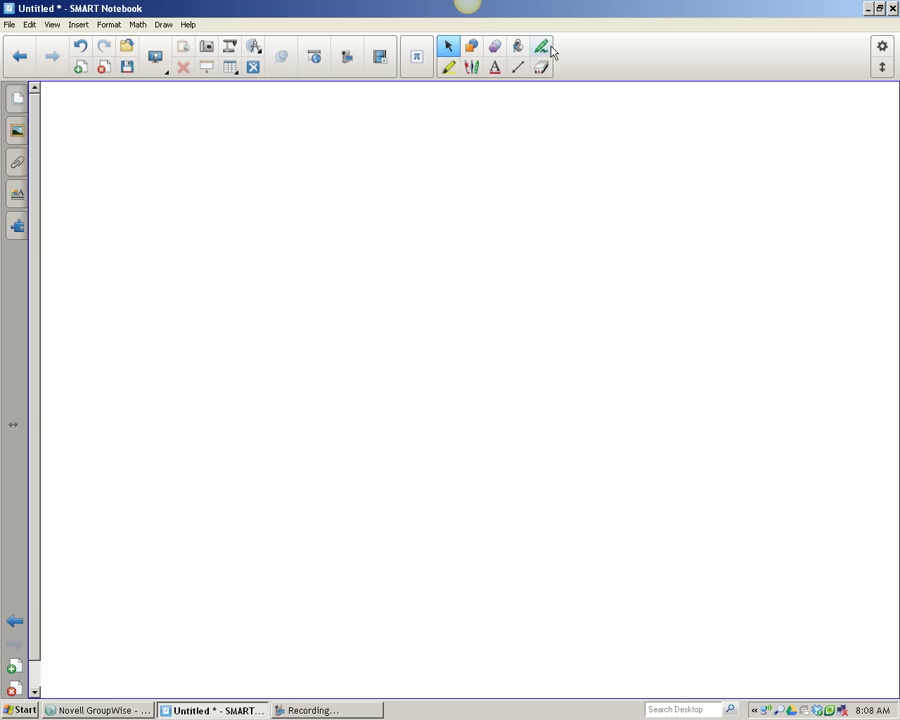
# Examine the options offered by the Shapes, Regular Polygons and Fill tools
pyautogui.click(472, 48)
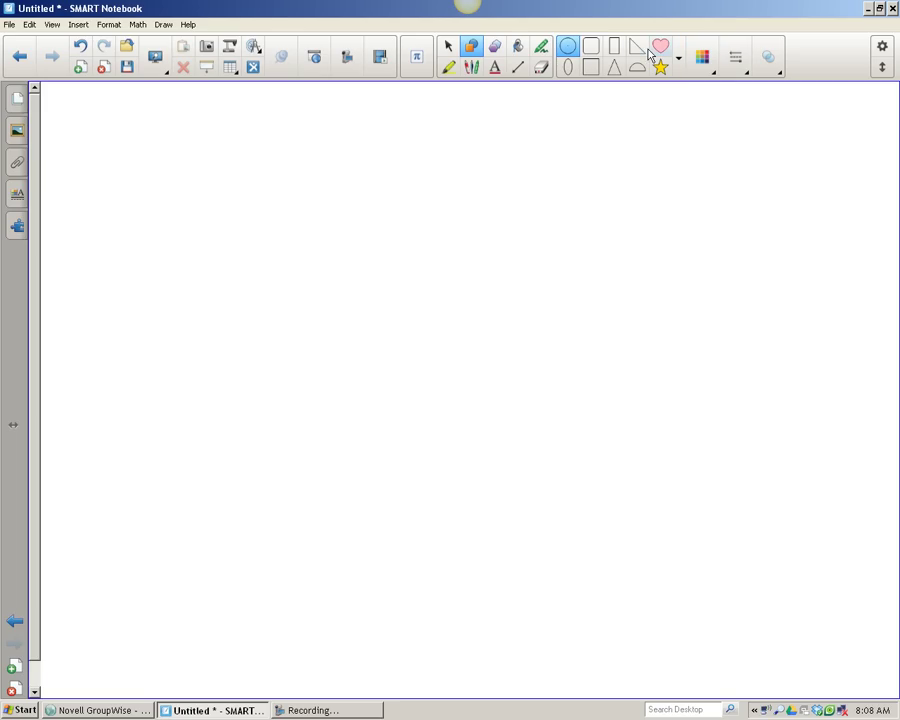
pyautogui.click(496, 50)
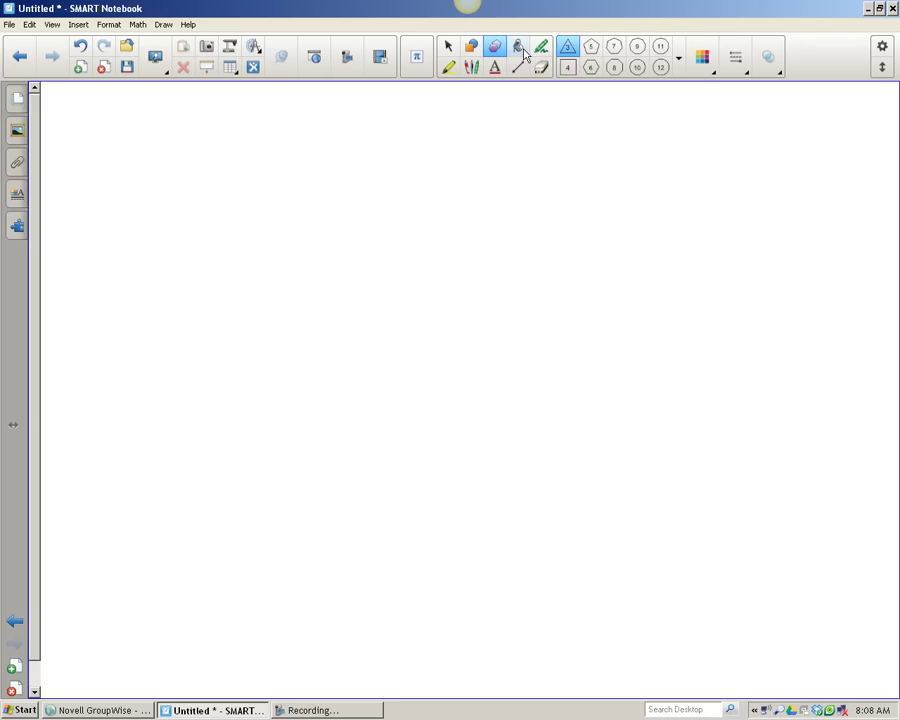
pyautogui.click(523, 52)
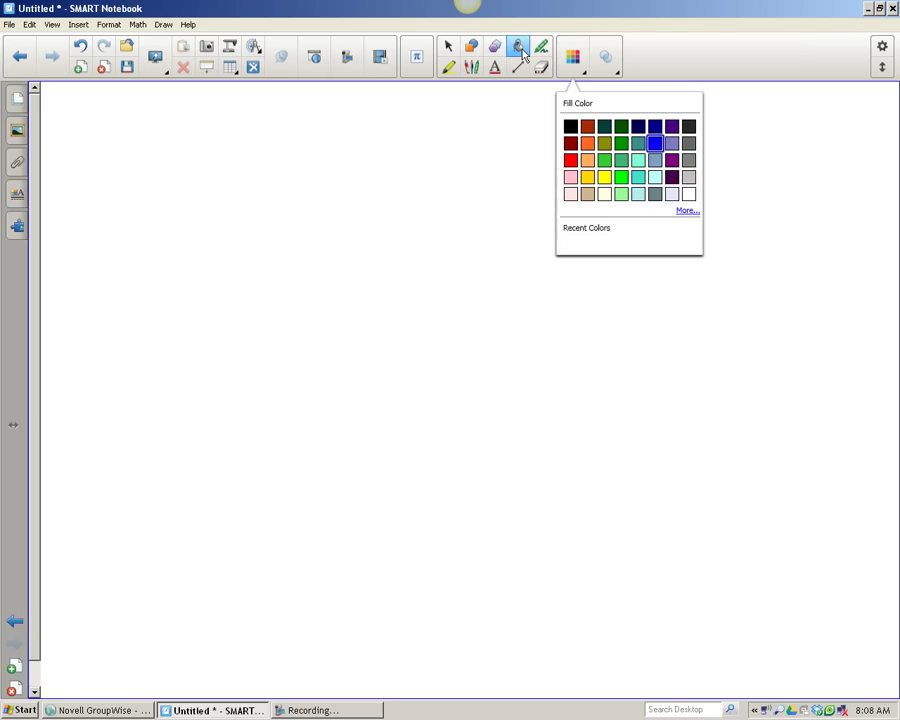
pyautogui.click(412, 58)
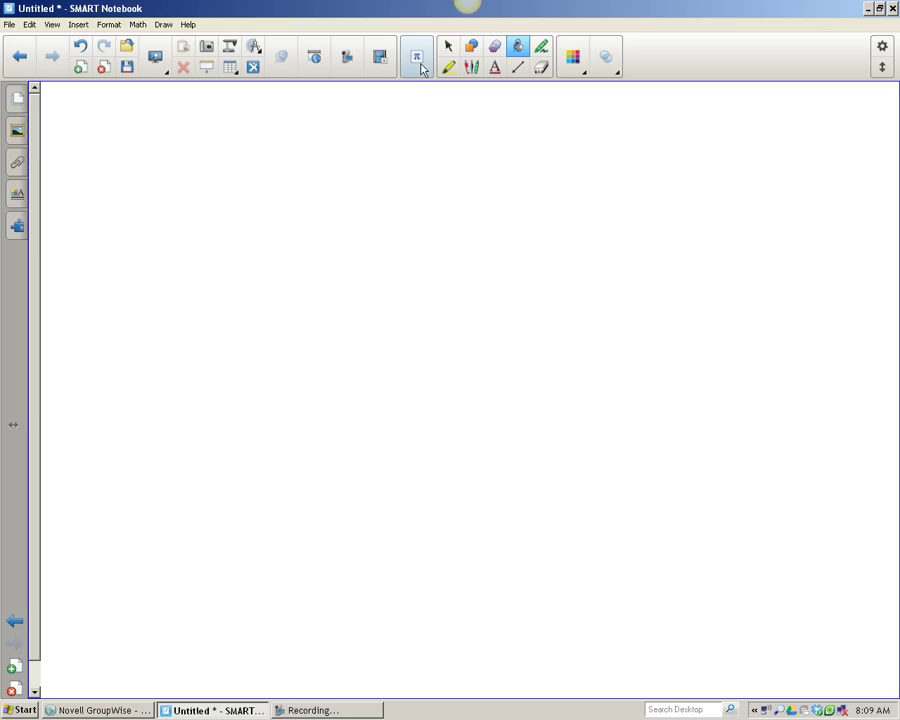
# Examine the actions and tools available for customizing the toolbar, and close the customization dialog
pyautogui.click(53, 25)
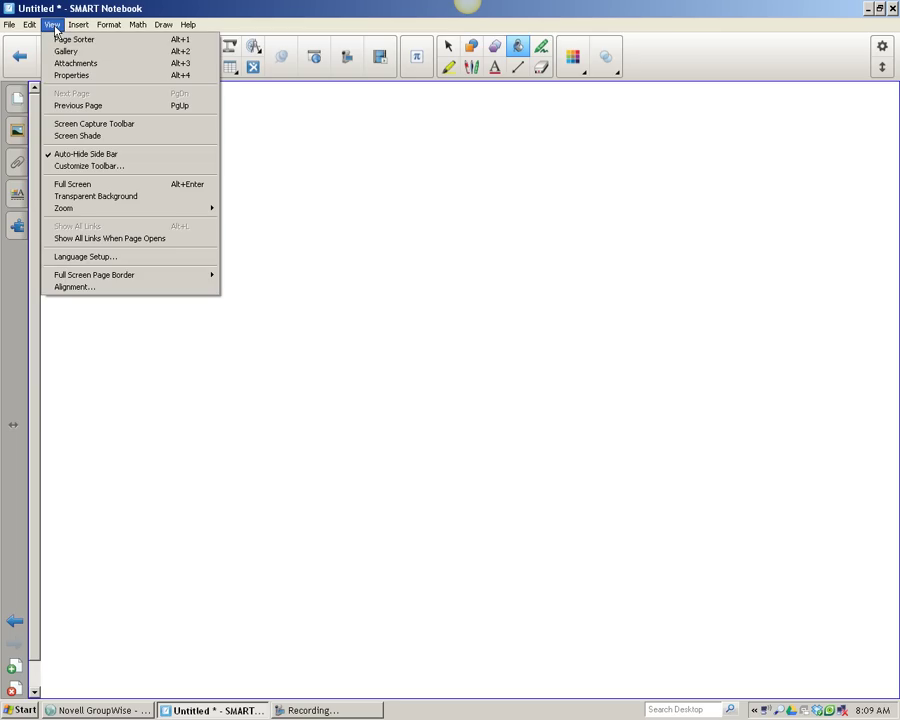
pyautogui.click(82, 167)
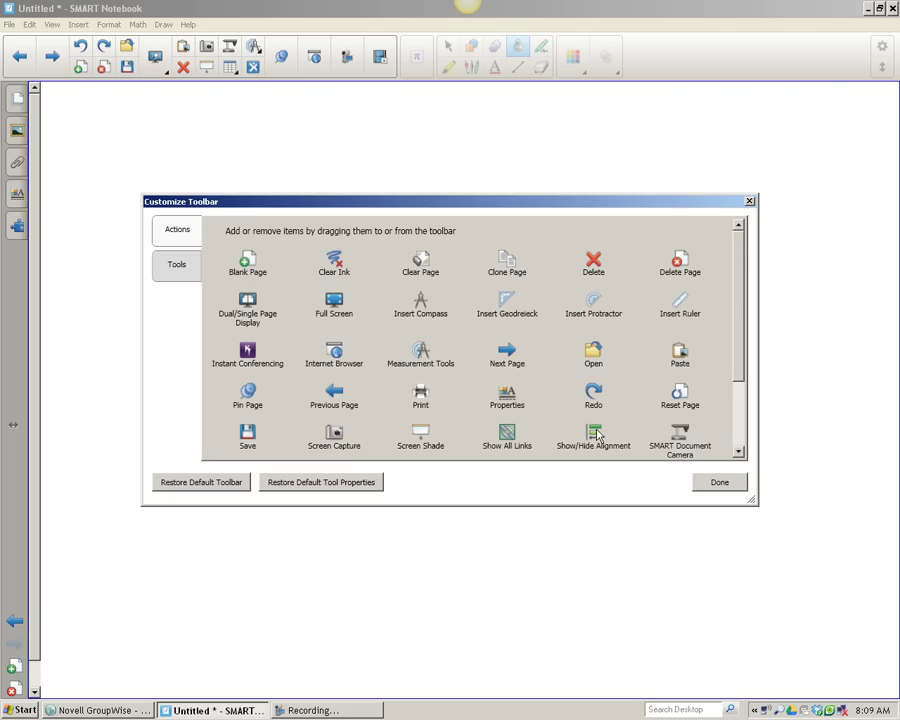
pyautogui.moveTo(737, 294); pyautogui.dragTo(734, 368)
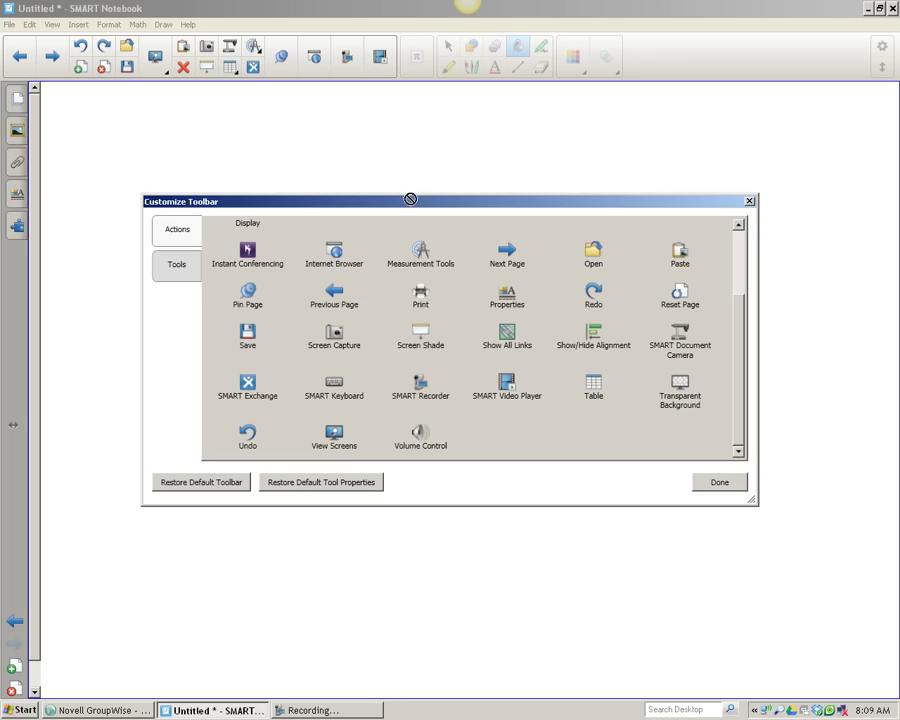
pyautogui.click(176, 271)
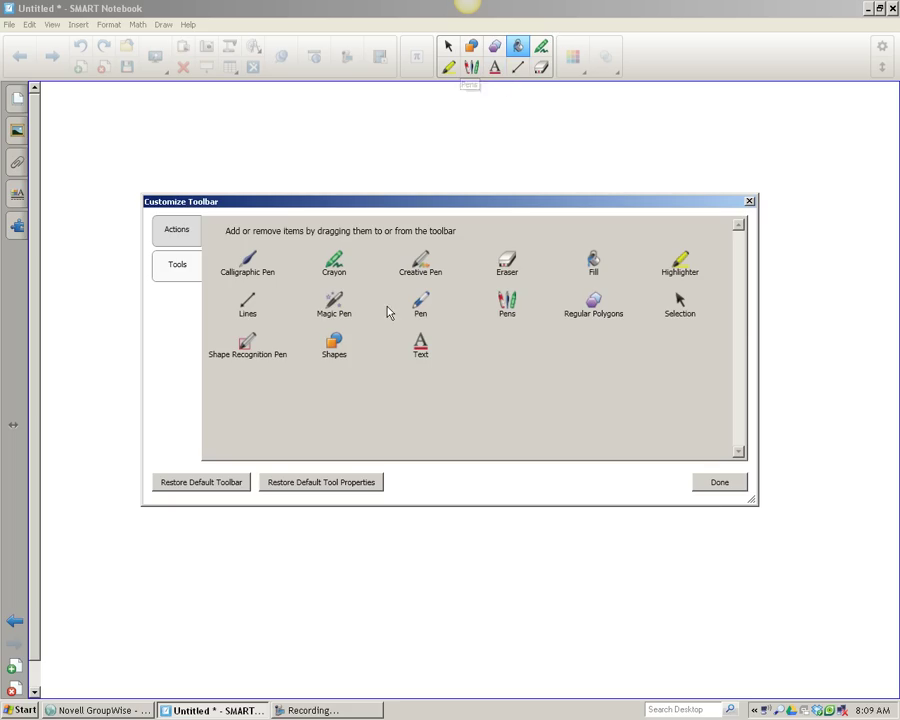
pyautogui.click(719, 484)
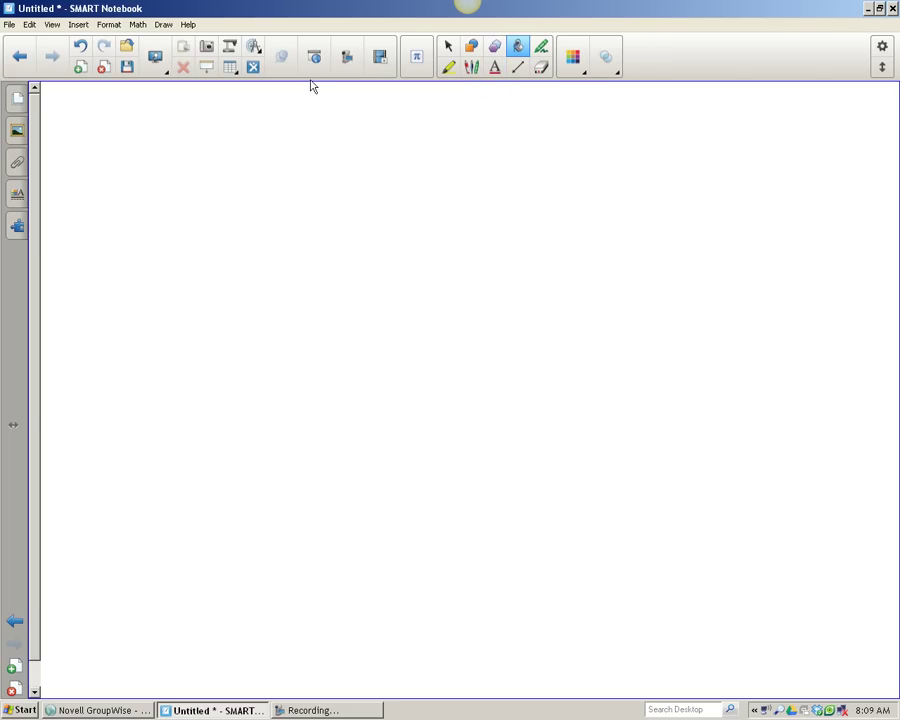
pyautogui.click(51, 24)
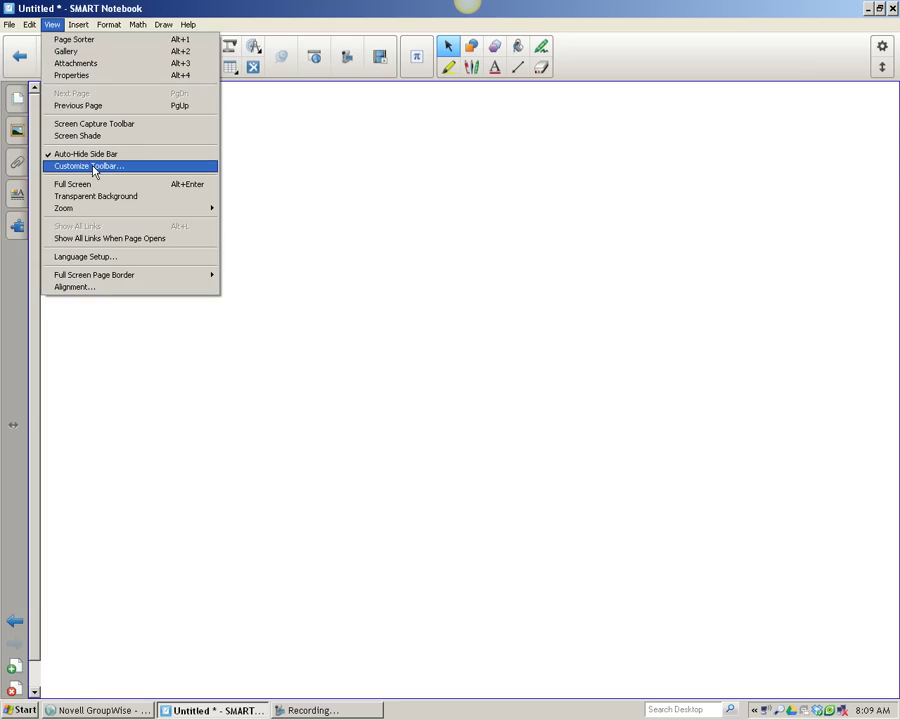
pyautogui.click(279, 169)
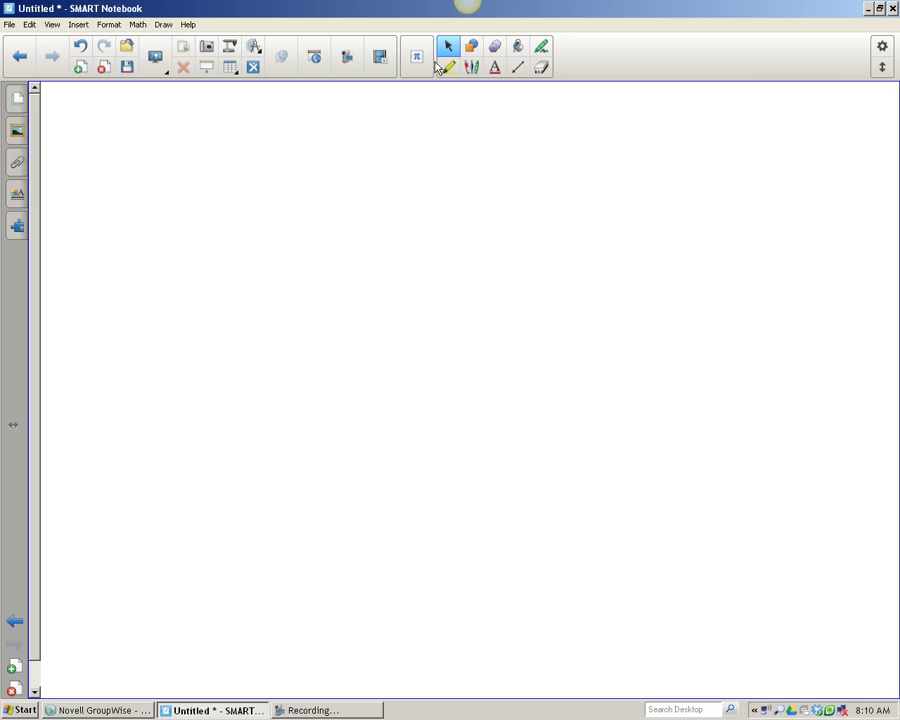
# Insert a table with three columns and five rows, and open the options of its first cell
pyautogui.click(231, 68)
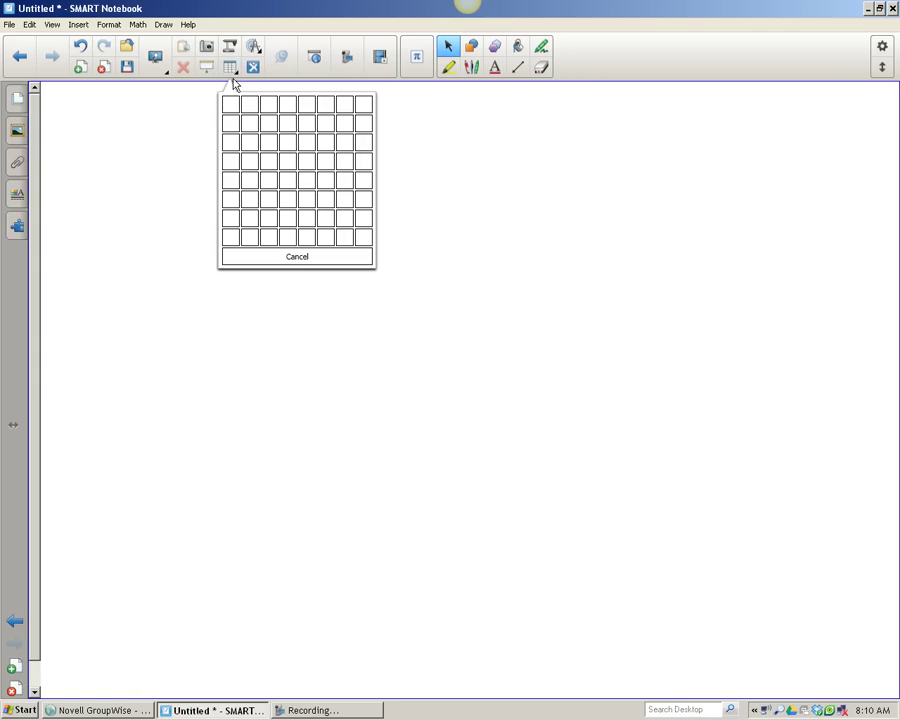
pyautogui.click(268, 191)
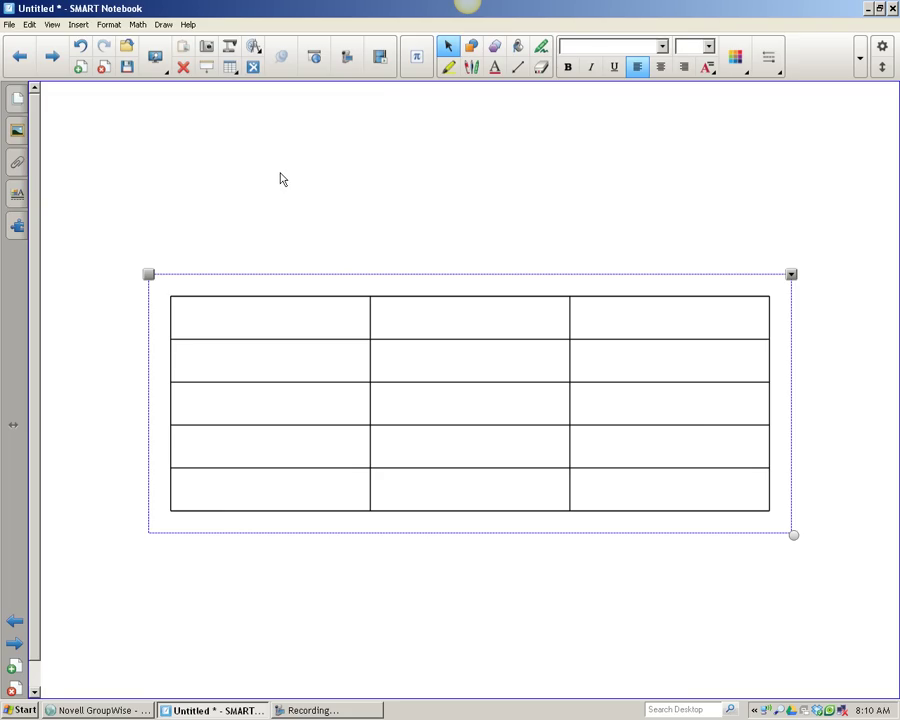
pyautogui.click(272, 314)
pyautogui.click(364, 304)
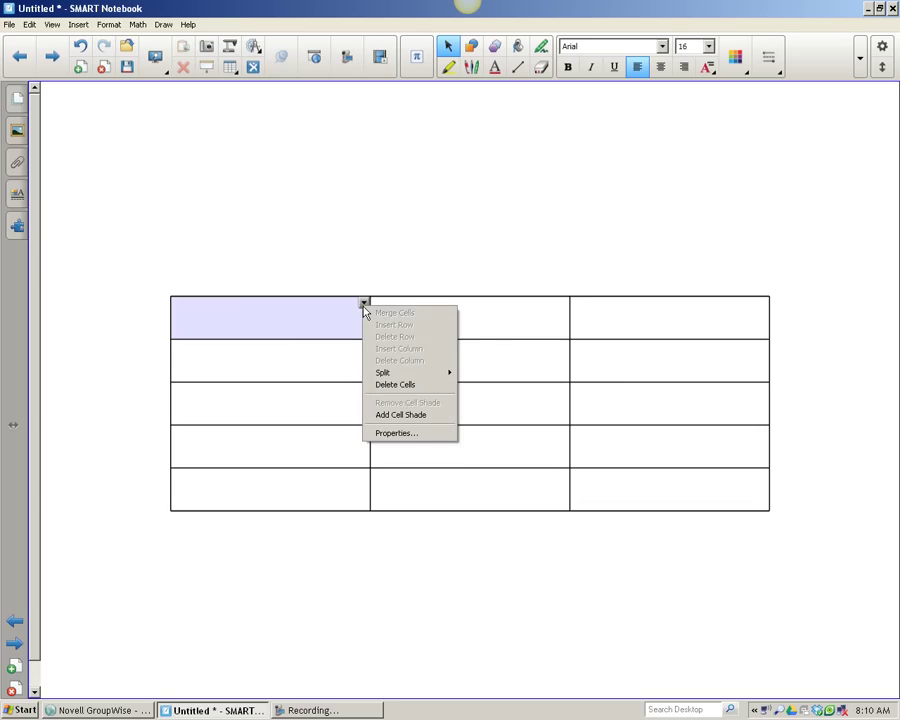
# Add a third page with an embedded Internet Browser on it, and look over the page thumbnails
pyautogui.click(50, 58)
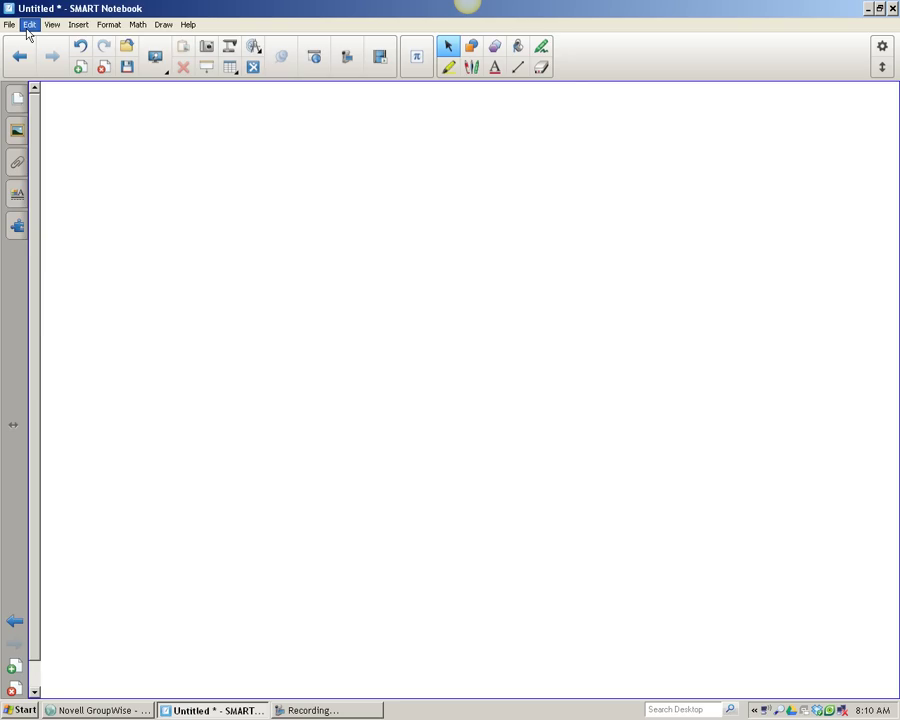
pyautogui.click(77, 25)
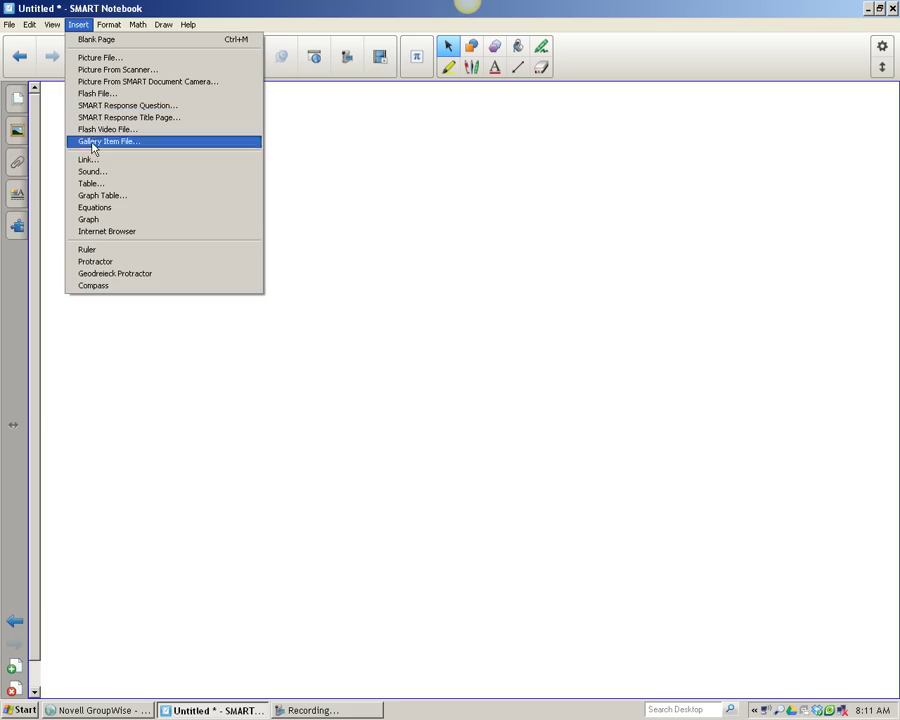
pyautogui.click(105, 233)
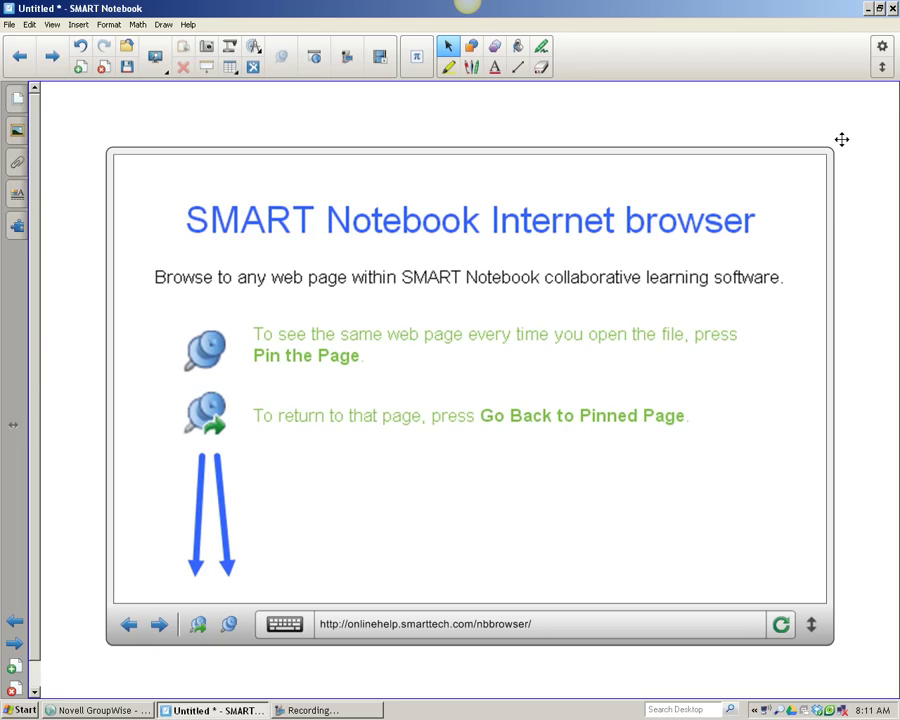
pyautogui.click(16, 100)
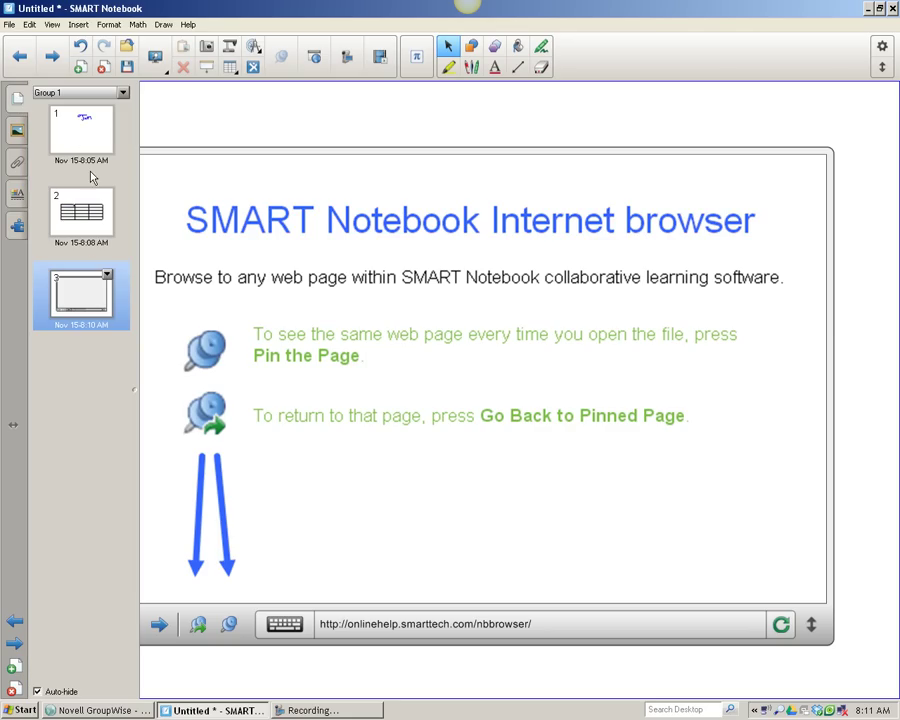
pyautogui.click(228, 131)
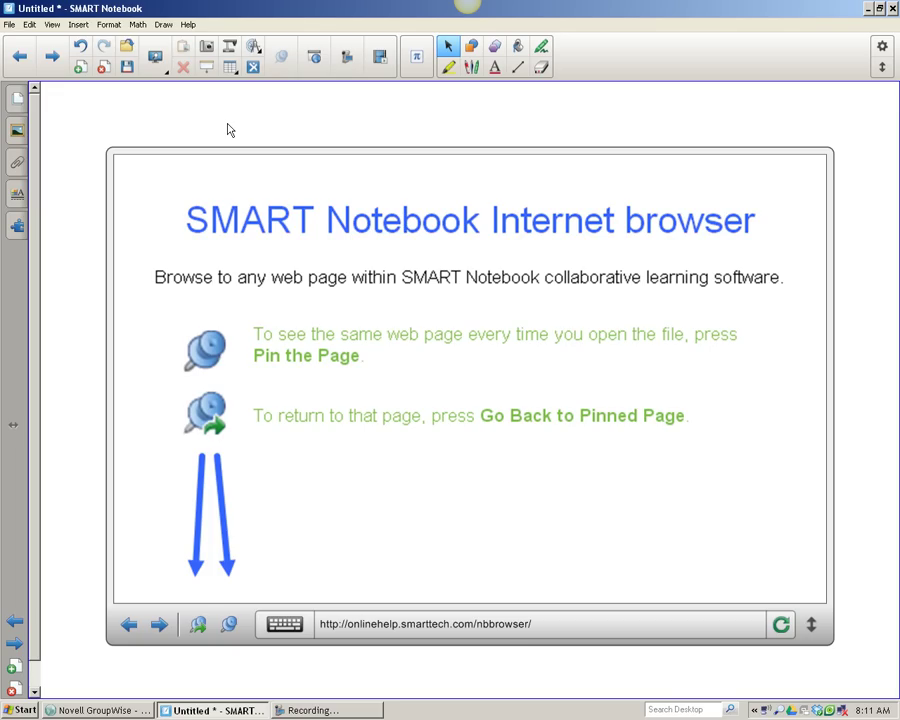
pyautogui.click(542, 626)
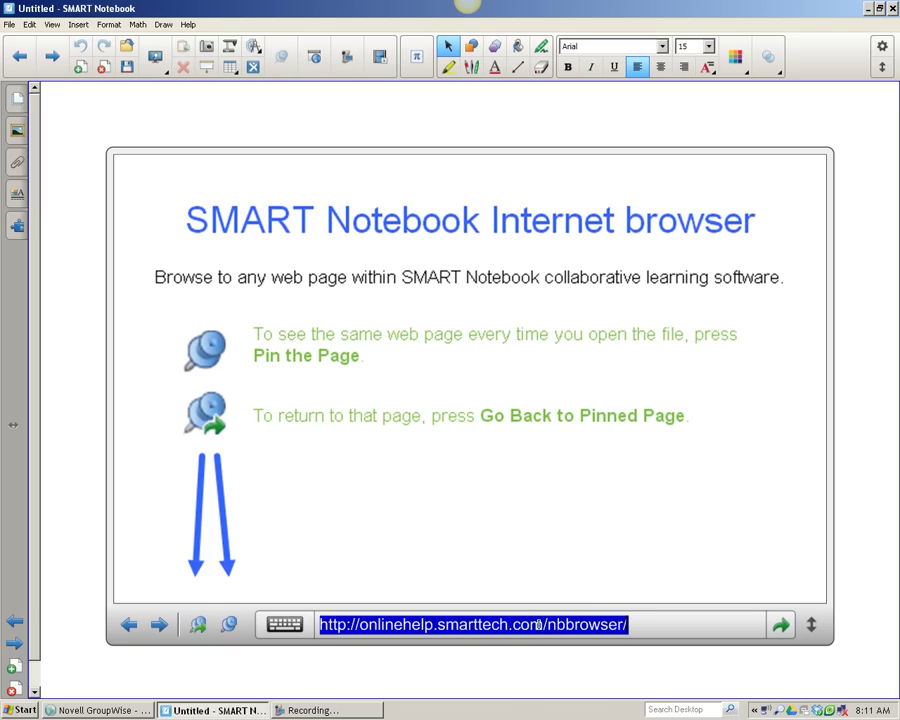
pyautogui.press('BackSpace')
pyautogui.write('ww')
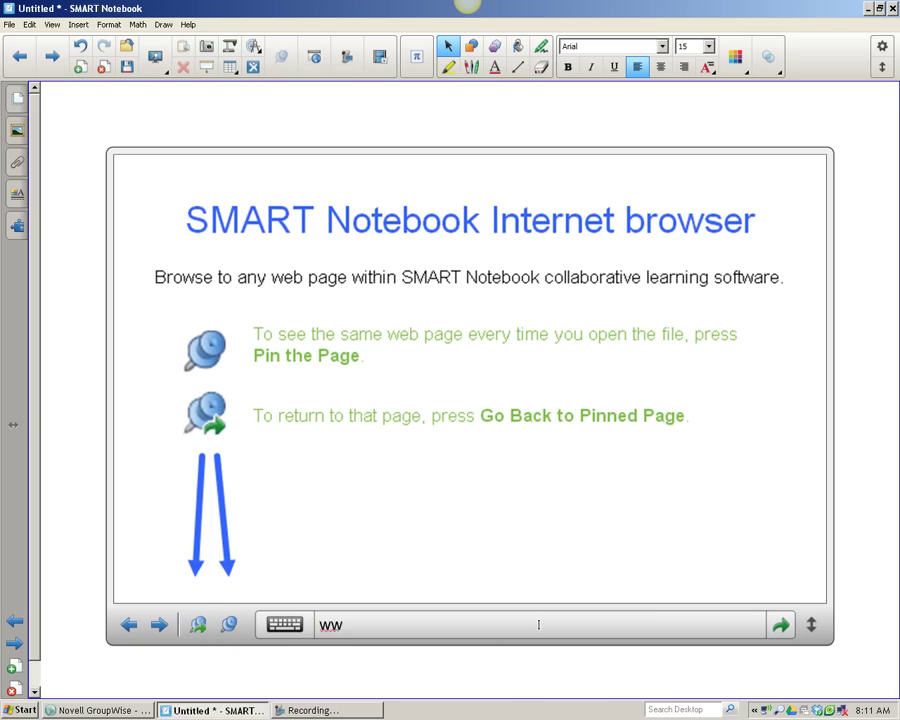
pyautogui.write('w.google.com')
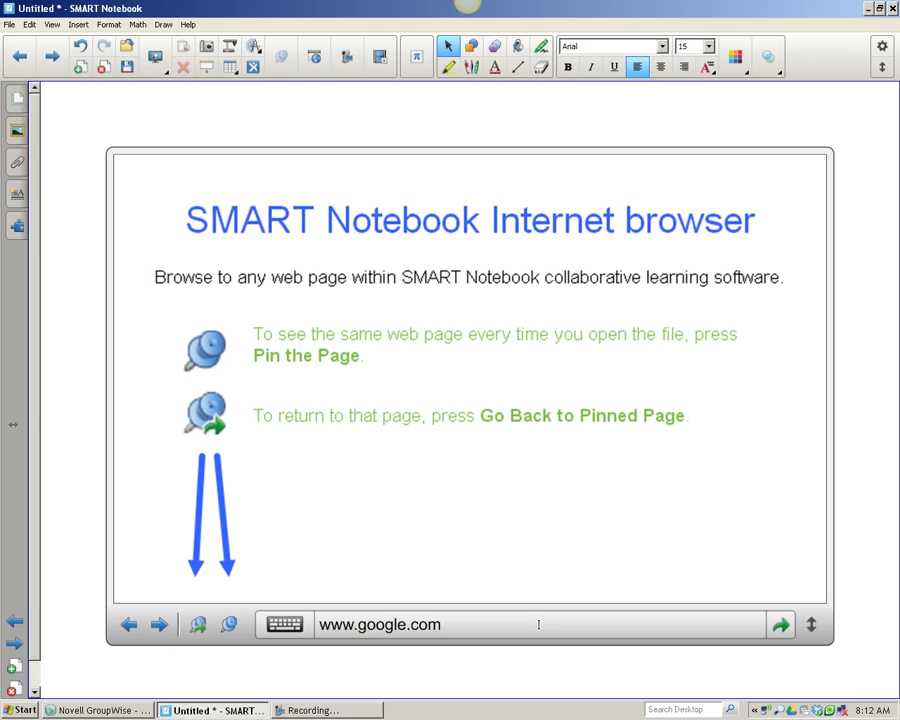
pyautogui.press('Return')
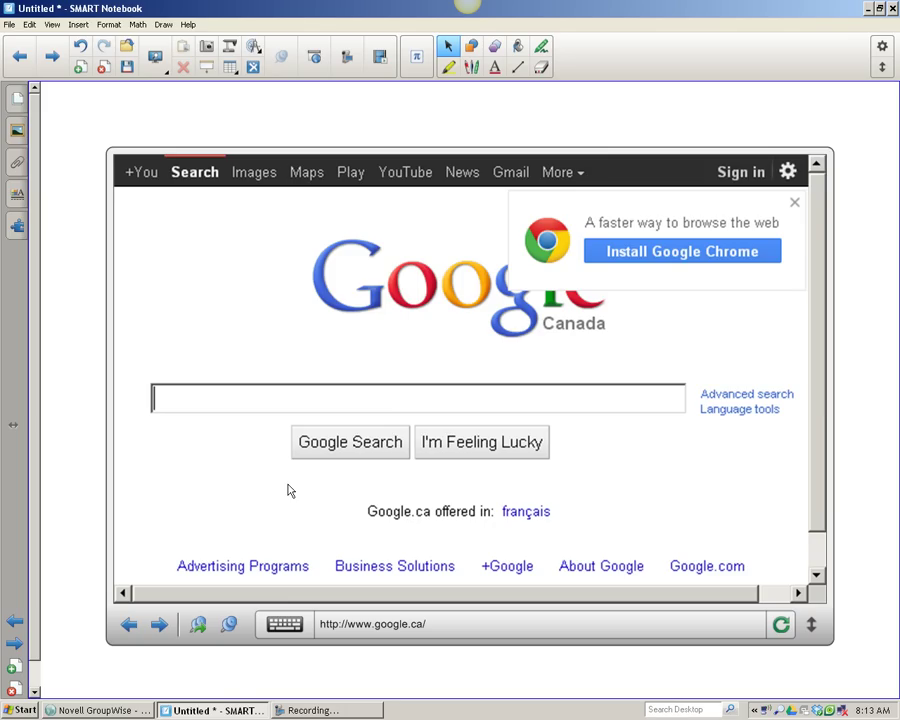
pyautogui.click(79, 25)
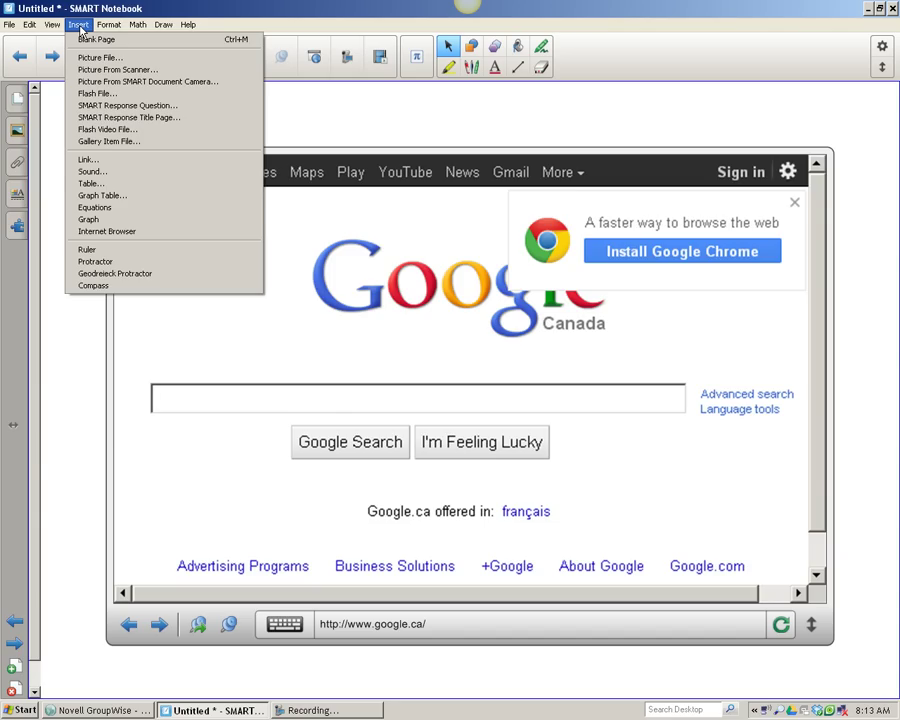
pyautogui.click(74, 348)
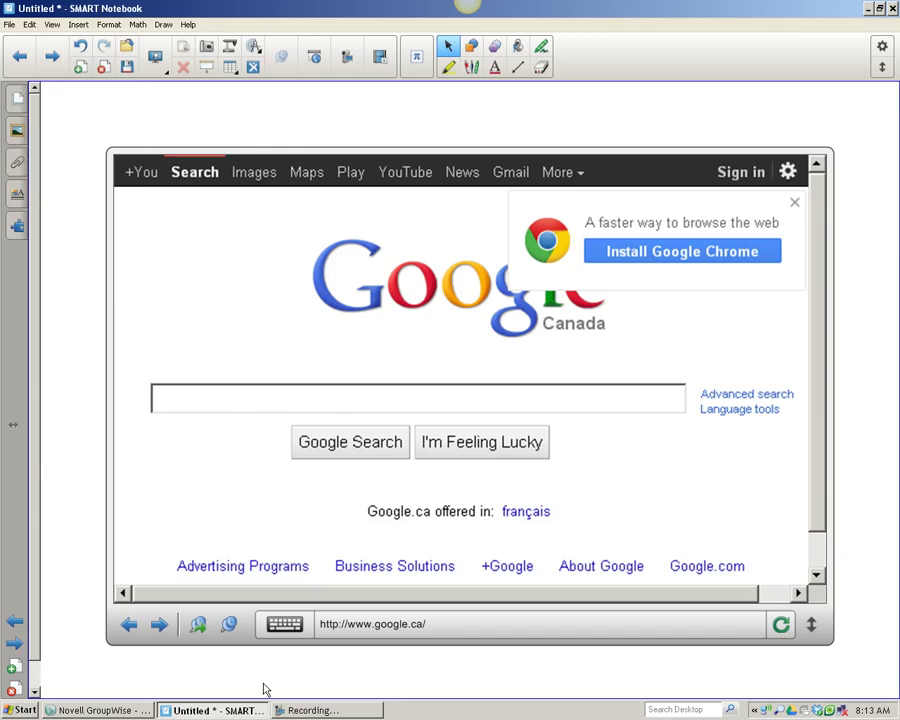